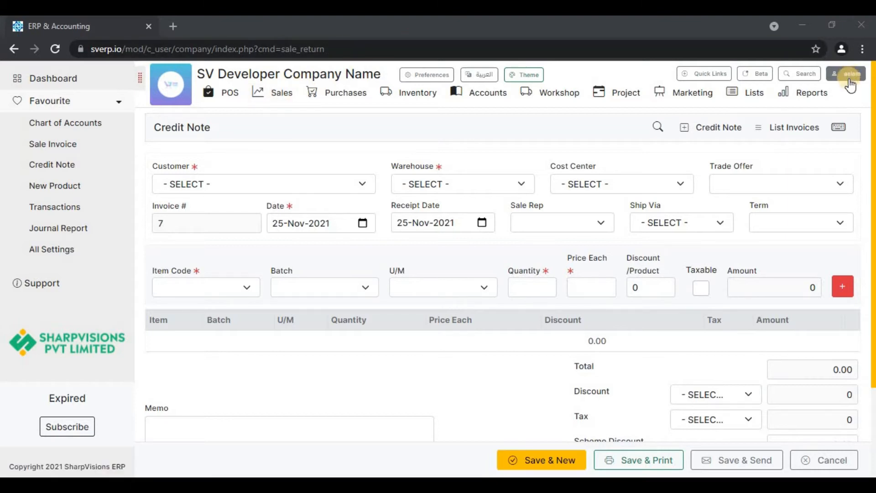
Open a new credit note from the sales module and select the customer.
{"action": "left_click", "coordinate": [280, 94]}
{"action": "left_click", "coordinate": [283, 139]}
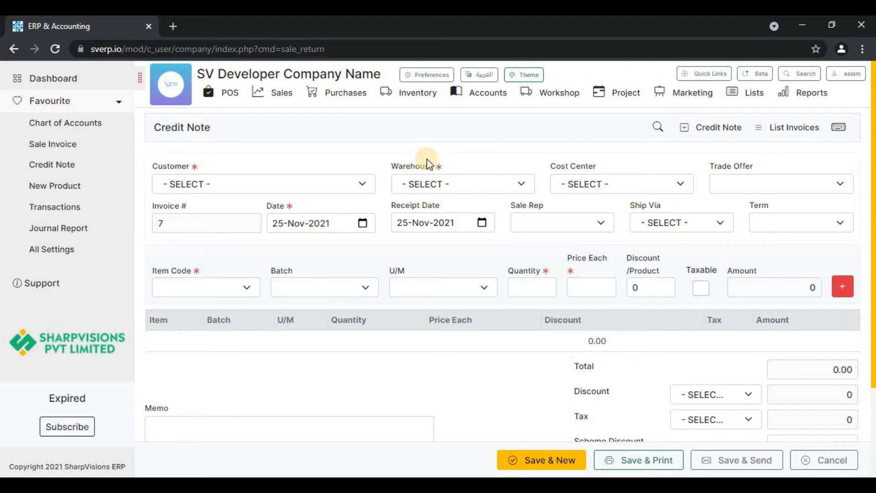
{"action": "left_click", "coordinate": [356, 184]}
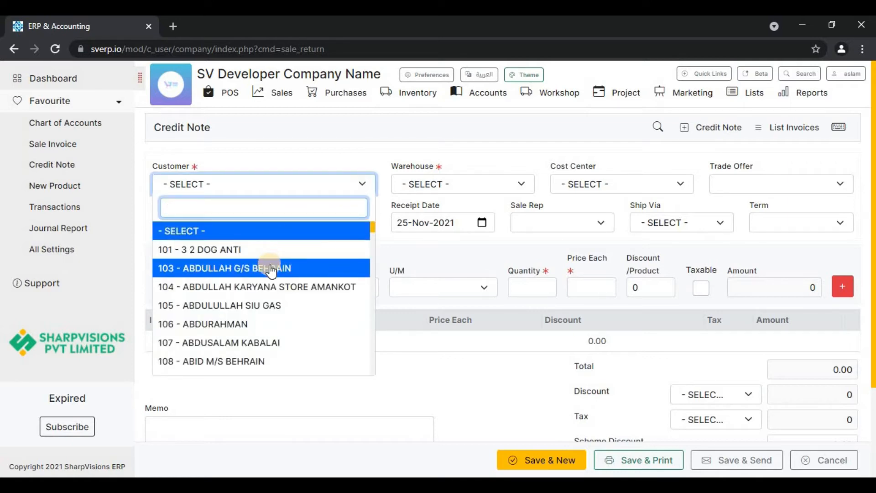
{"action": "left_click", "coordinate": [265, 328]}
{"action": "left_click", "coordinate": [481, 149]}
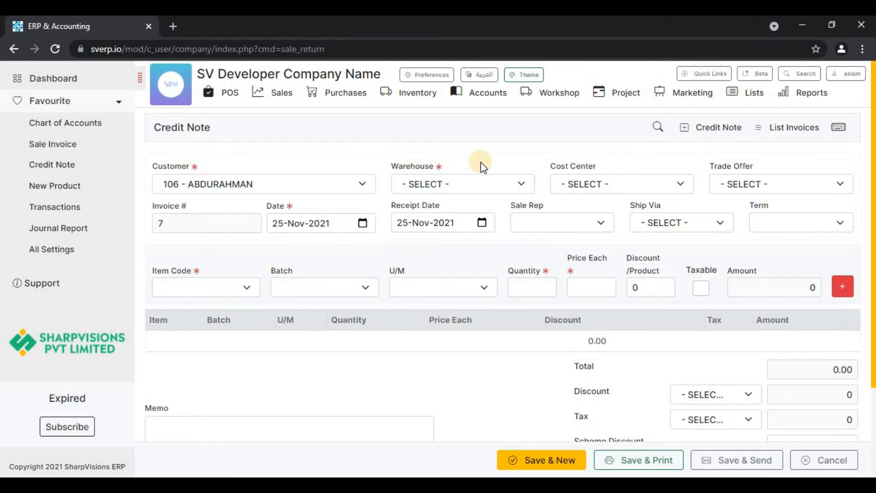
Set the credit note's warehouse and cost center to Default, and check the available trade offers.
{"action": "left_click", "coordinate": [519, 184]}
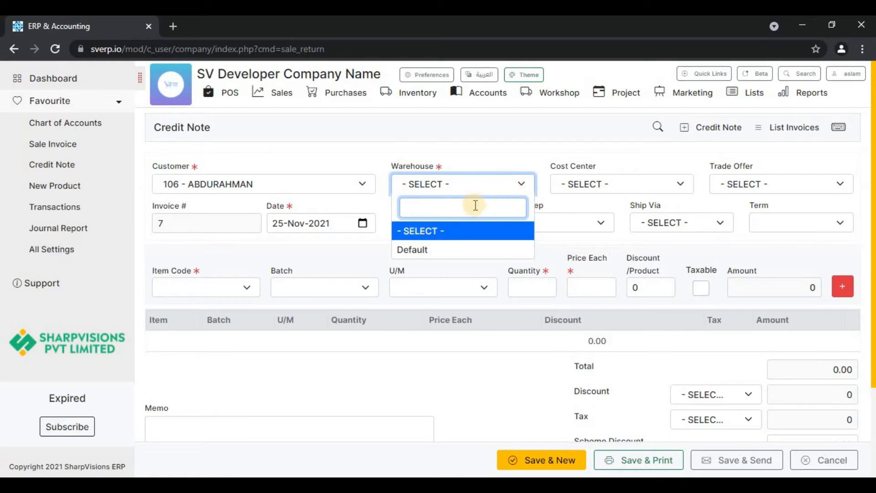
{"action": "left_click", "coordinate": [480, 251]}
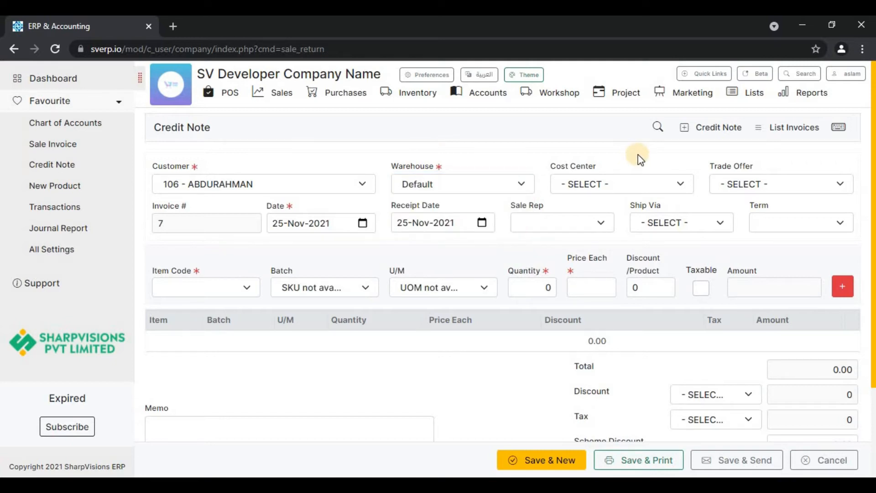
{"action": "left_click", "coordinate": [669, 184]}
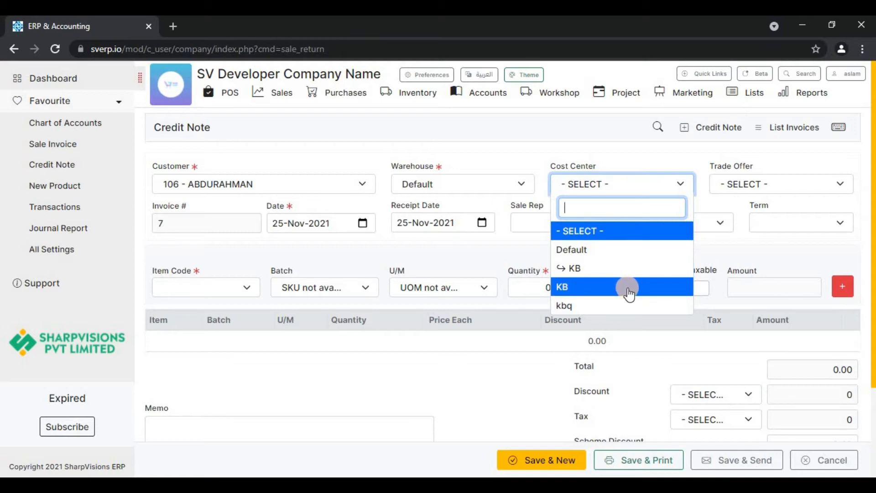
{"action": "left_click", "coordinate": [606, 249]}
{"action": "left_click", "coordinate": [771, 166]}
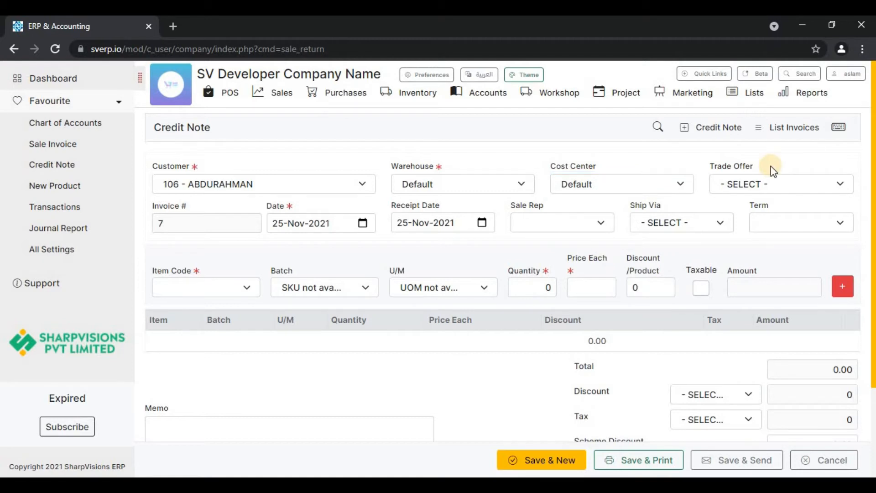
{"action": "left_click", "coordinate": [775, 184]}
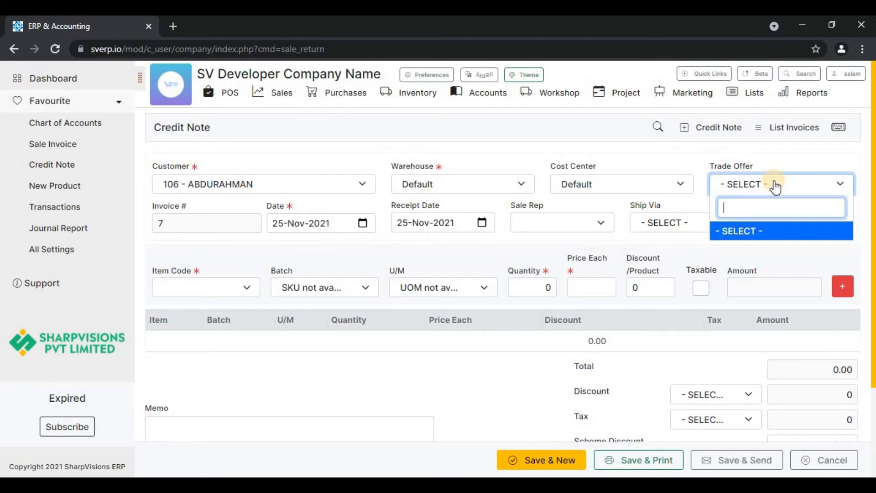
{"action": "left_click", "coordinate": [775, 162]}
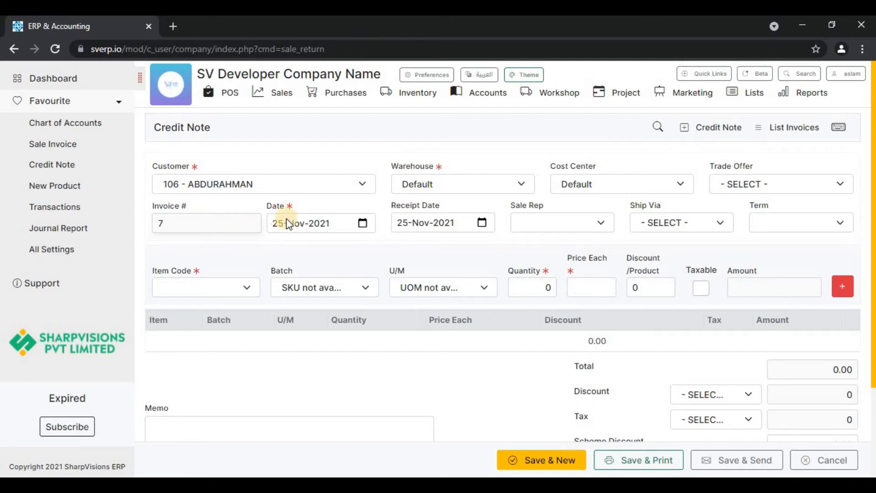
Check the credit note's date calendar without changing it, and set the receipt date to 26-Nov-2021.
{"action": "left_click", "coordinate": [366, 225]}
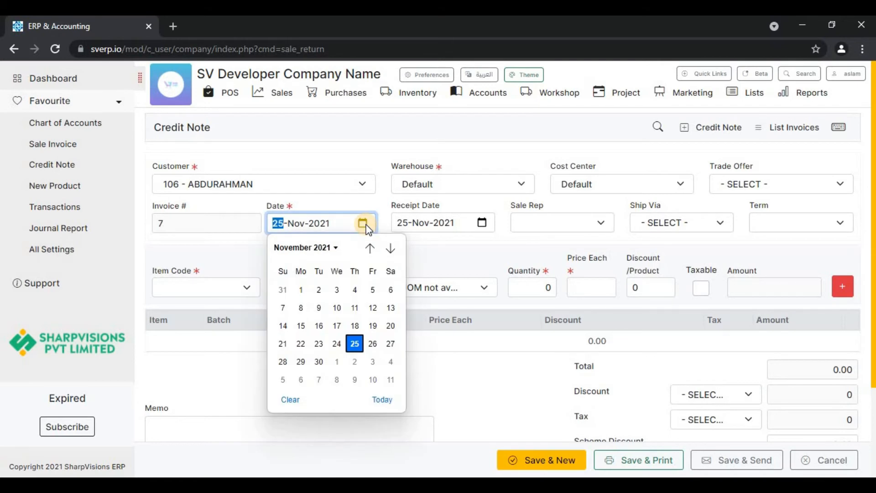
{"action": "left_click", "coordinate": [459, 211]}
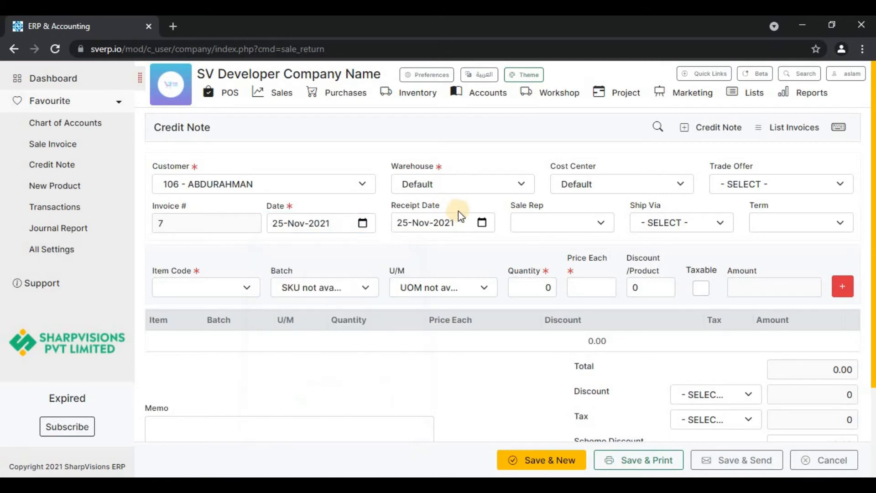
{"action": "left_click", "coordinate": [486, 226]}
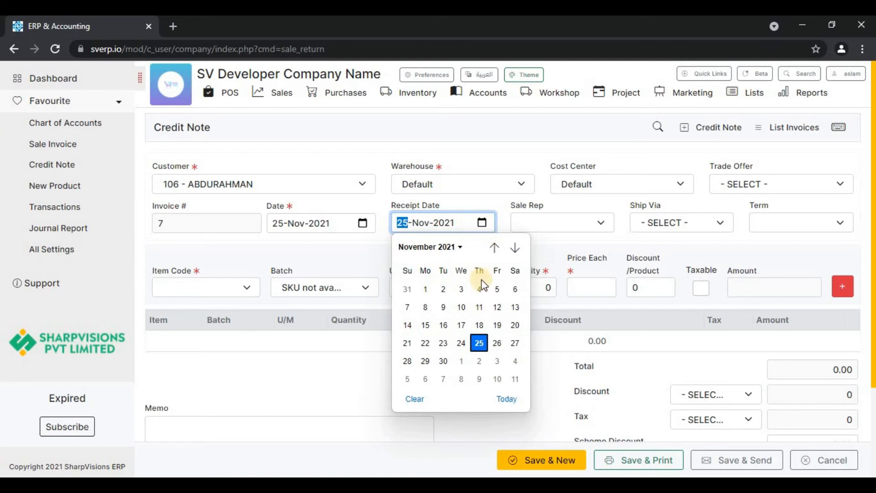
{"action": "left_click", "coordinate": [497, 343]}
{"action": "left_click", "coordinate": [562, 234]}
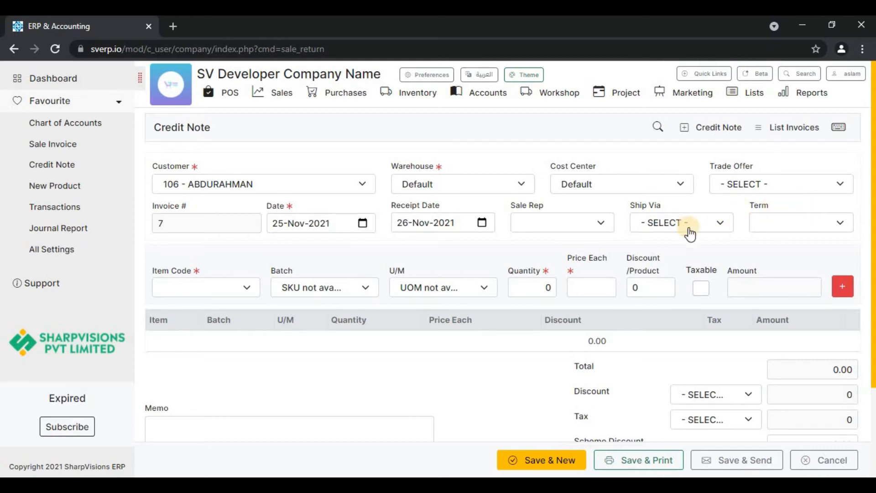
Look through the available sale rep, shipping method and term options without selecting any.
{"action": "left_click", "coordinate": [602, 224]}
{"action": "left_click", "coordinate": [706, 227]}
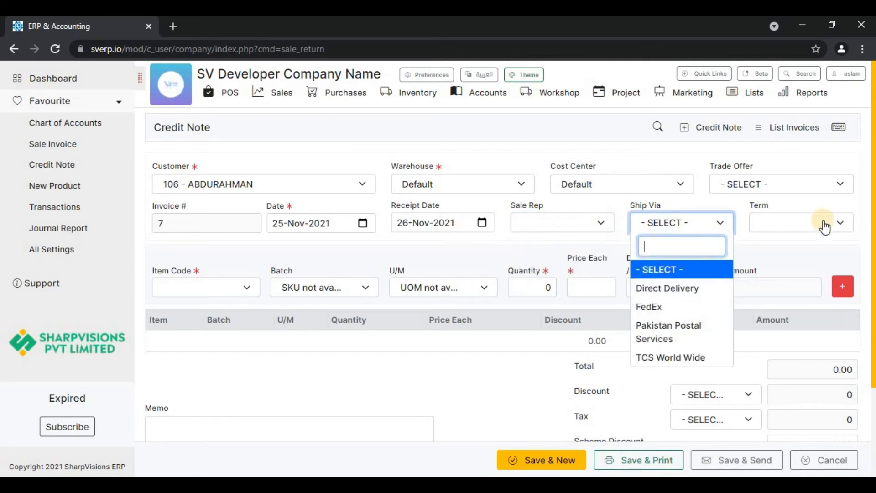
{"action": "left_click", "coordinate": [826, 222]}
{"action": "left_click", "coordinate": [728, 242]}
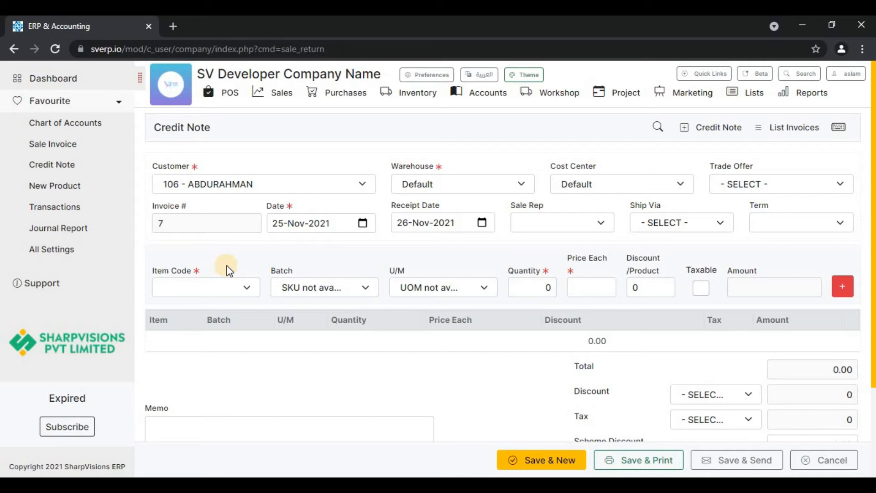
Choose item 1002 GOHAR IMLI SML with a quantity of 10 and a price of 100 each.
{"action": "left_click", "coordinate": [246, 287]}
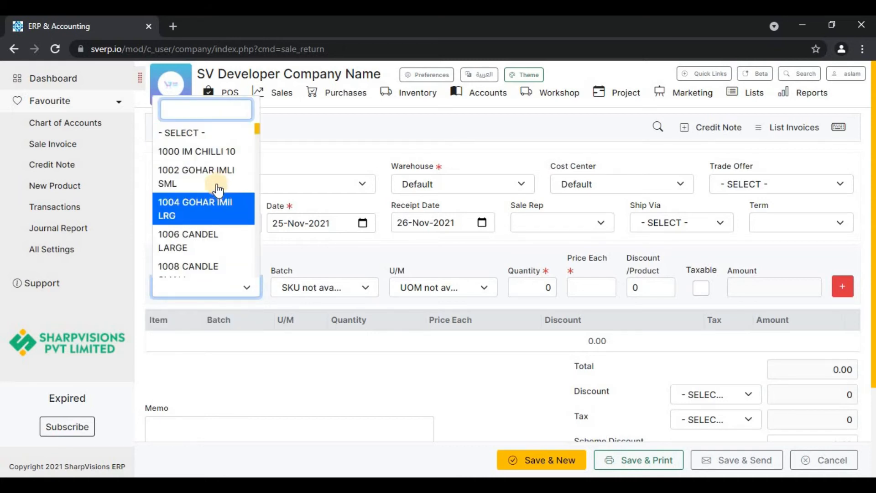
{"action": "left_click", "coordinate": [219, 175]}
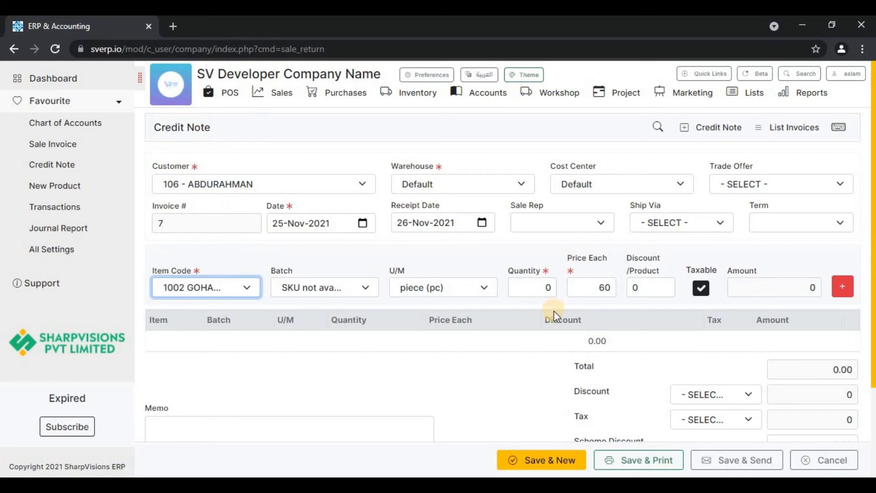
{"action": "left_click", "coordinate": [545, 288]}
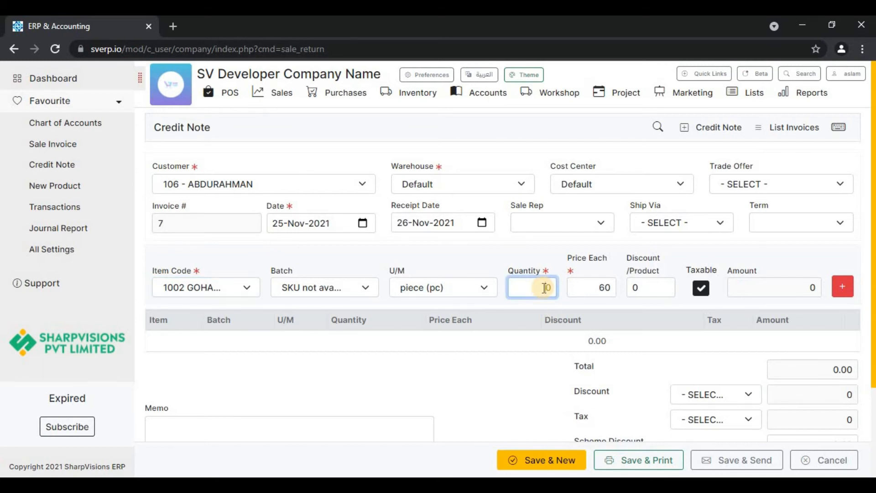
{"action": "type", "text": "10"}
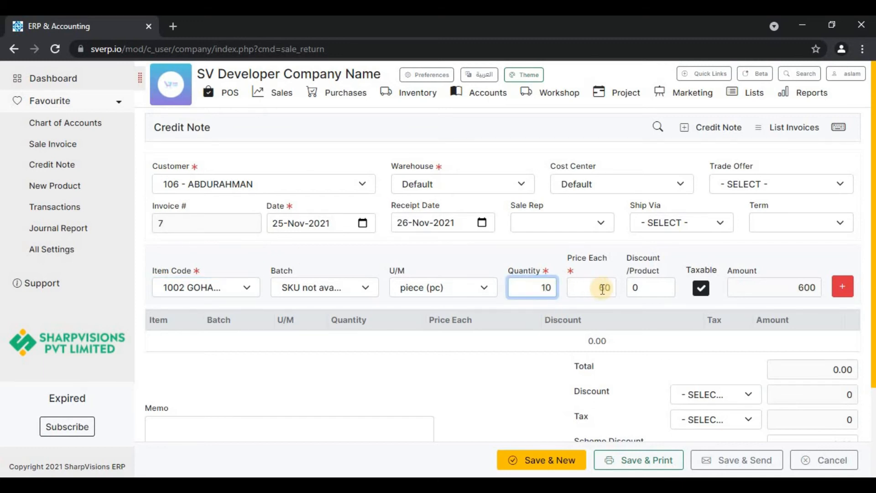
{"action": "left_click", "coordinate": [607, 287]}
{"action": "type", "text": "100"}
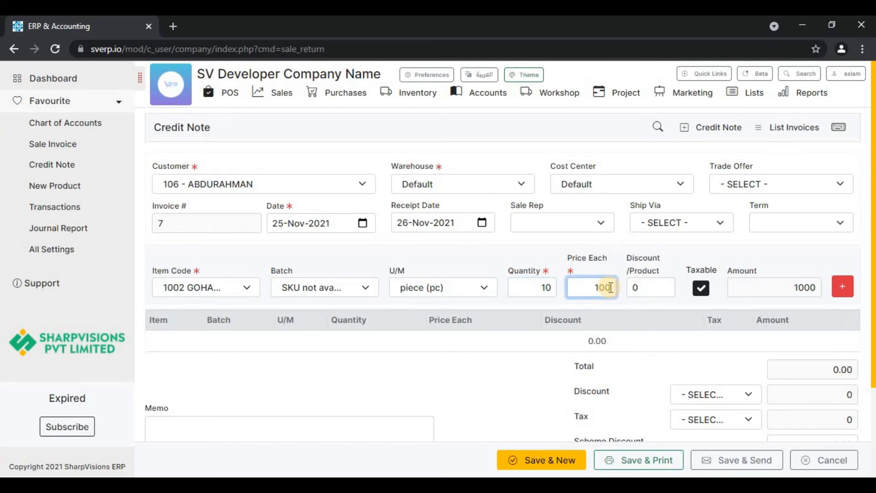
{"action": "left_click", "coordinate": [616, 266]}
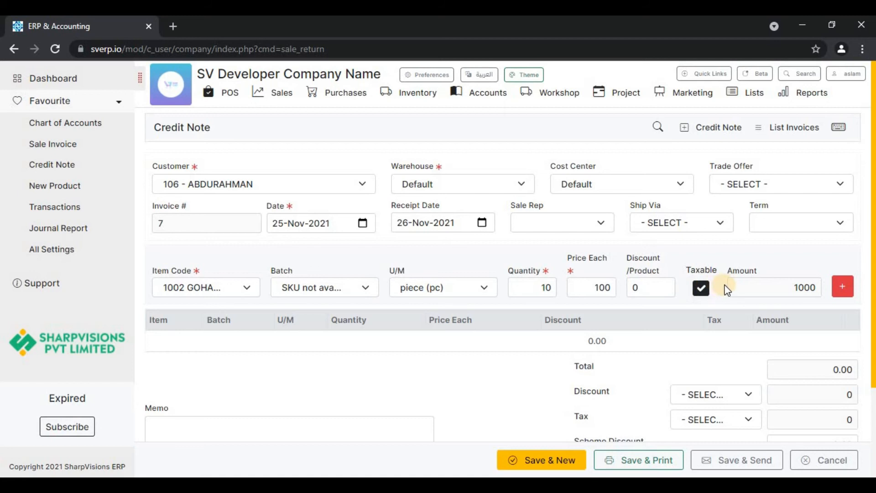
Keep the item taxable with a per-product discount of 5, and add it to the credit note's item lines.
{"action": "left_click", "coordinate": [701, 288]}
{"action": "left_click", "coordinate": [702, 288]}
{"action": "left_click", "coordinate": [643, 288]}
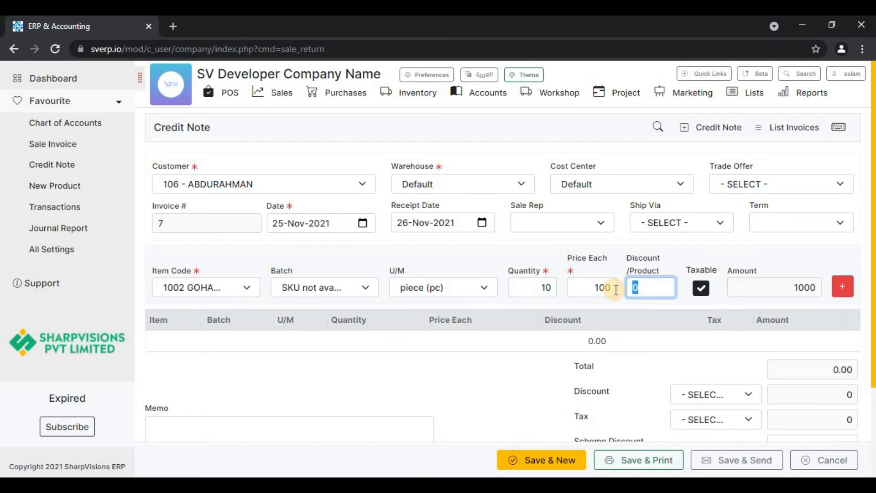
{"action": "type", "text": "5"}
{"action": "left_click", "coordinate": [790, 259]}
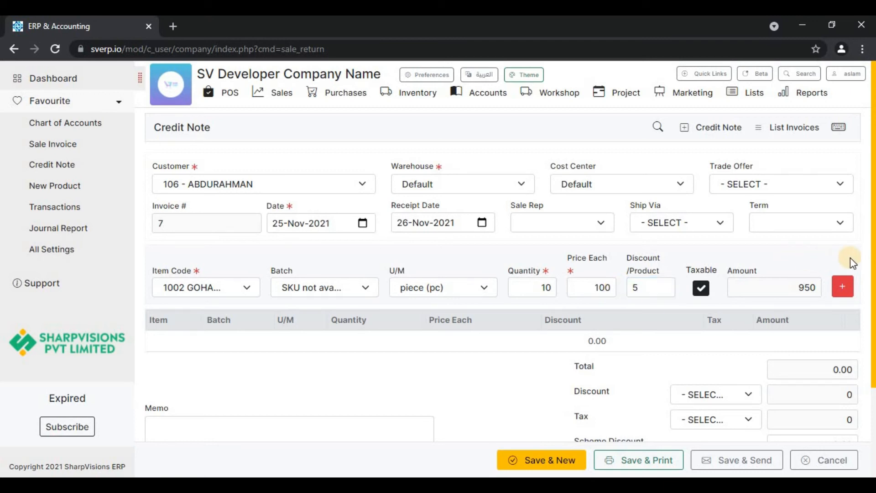
{"action": "left_click", "coordinate": [842, 287]}
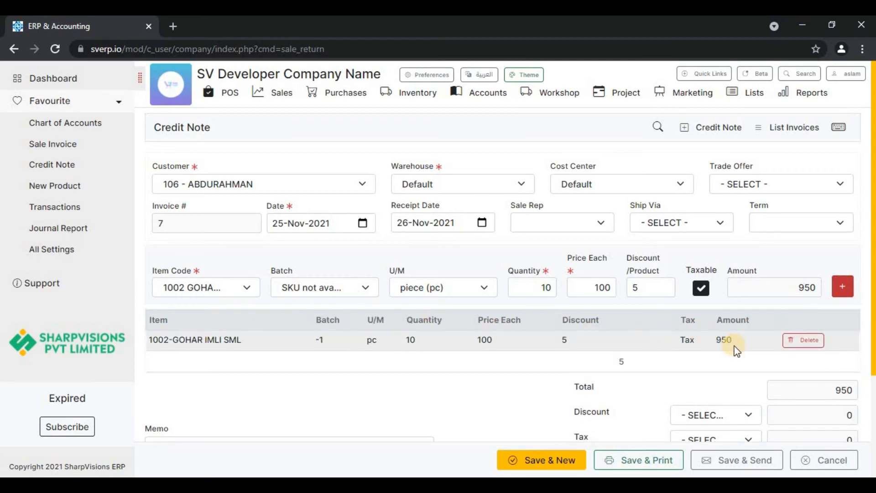
Apply the 10% Discount and the VAT 15% tax to the credit note total.
{"action": "scroll", "coordinate": [655, 286], "scroll_direction": "down", "scroll_amount": 3}
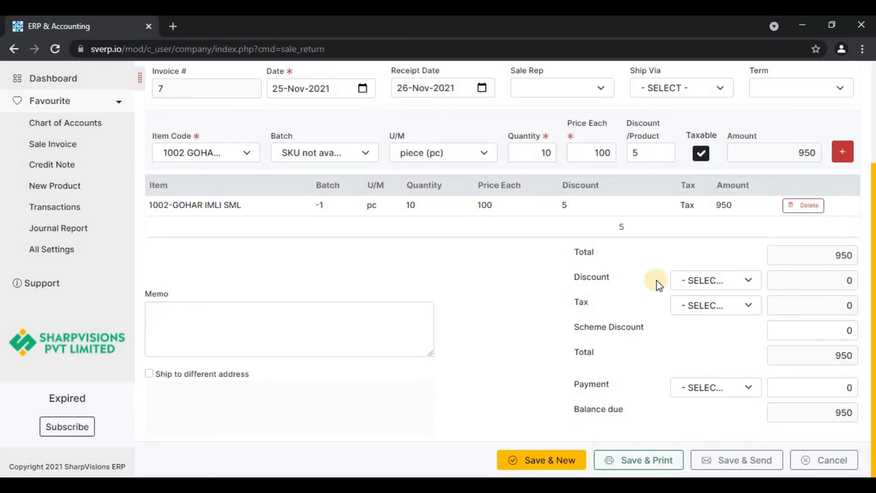
{"action": "left_click", "coordinate": [734, 281]}
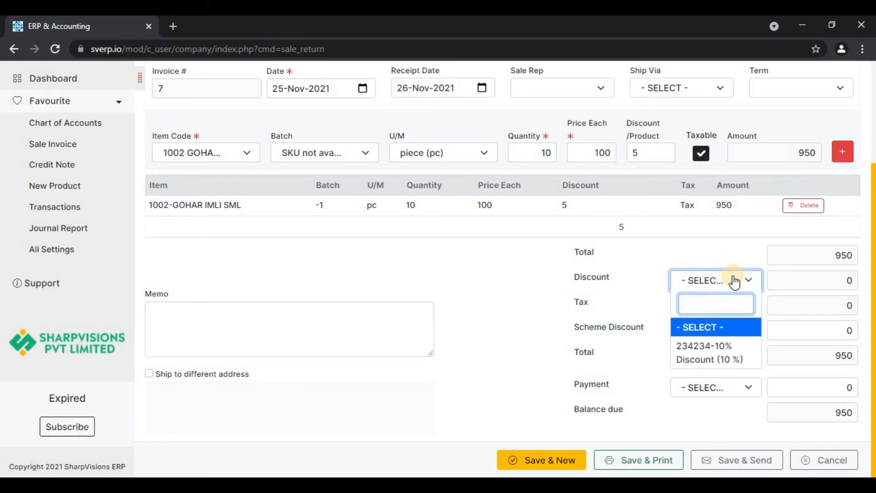
{"action": "left_click", "coordinate": [728, 345]}
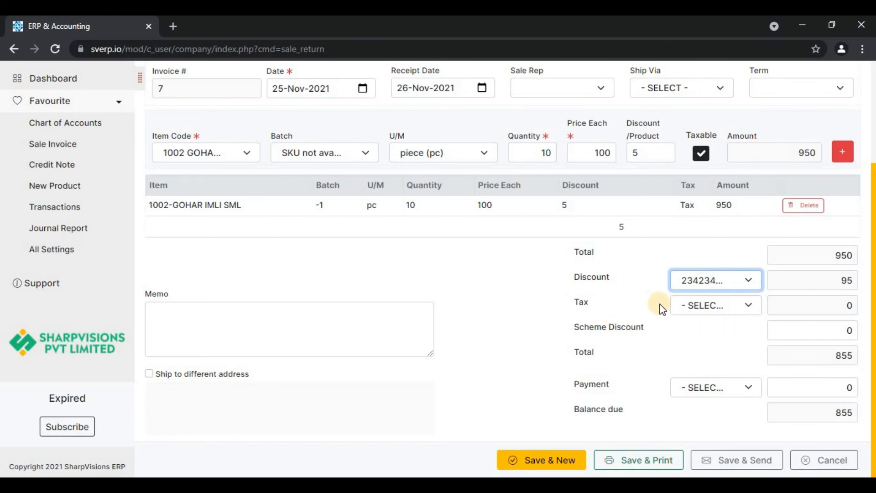
{"action": "left_click", "coordinate": [744, 306]}
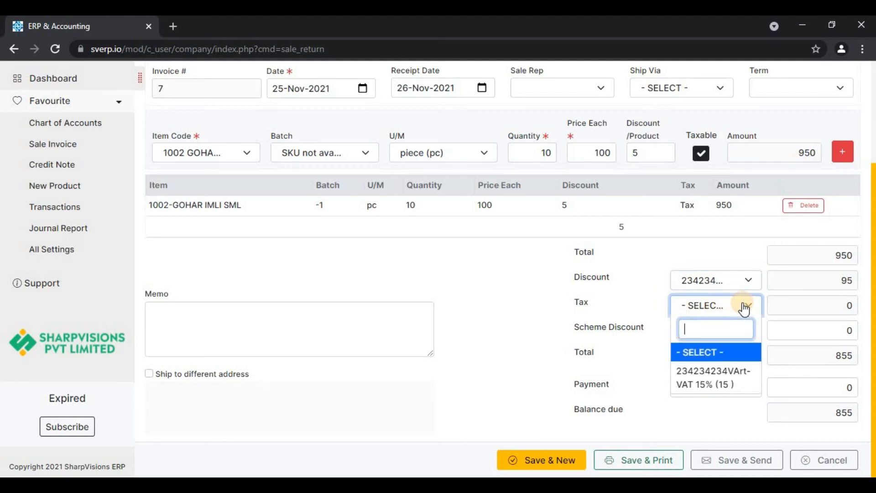
{"action": "left_click", "coordinate": [725, 379]}
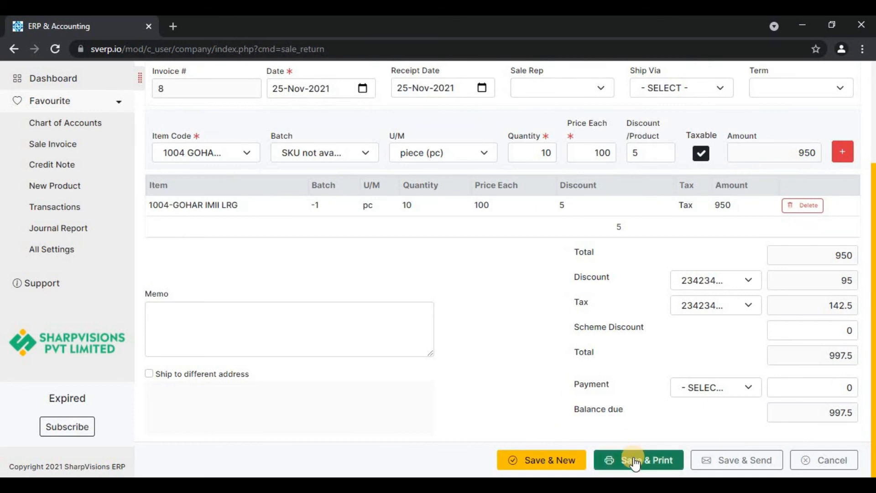
Save the credit note with a print preview of the sale return, and cancel the printing.
{"action": "left_click", "coordinate": [634, 462]}
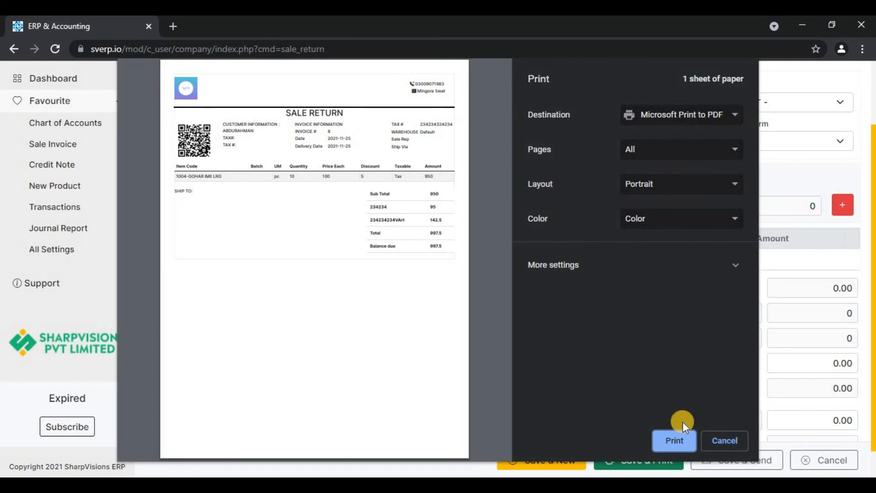
{"action": "left_click", "coordinate": [719, 441]}
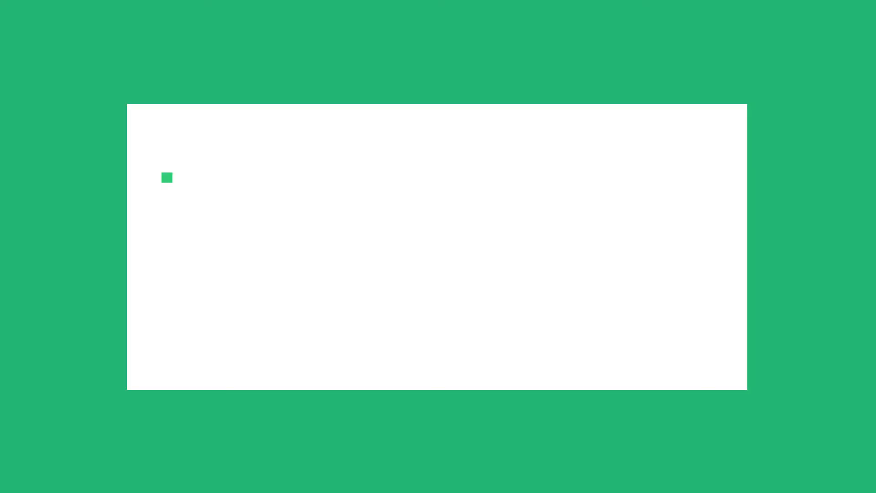